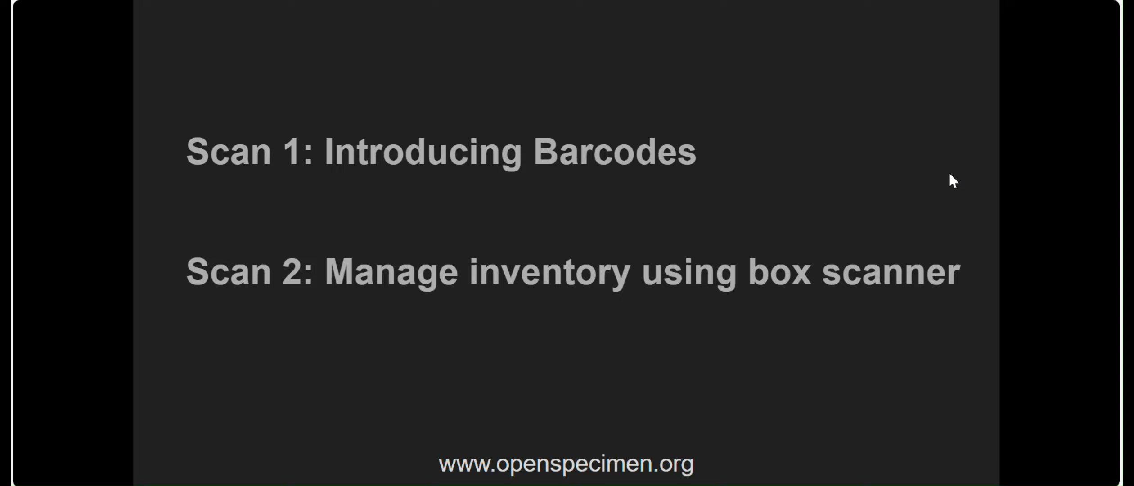
key(Right)
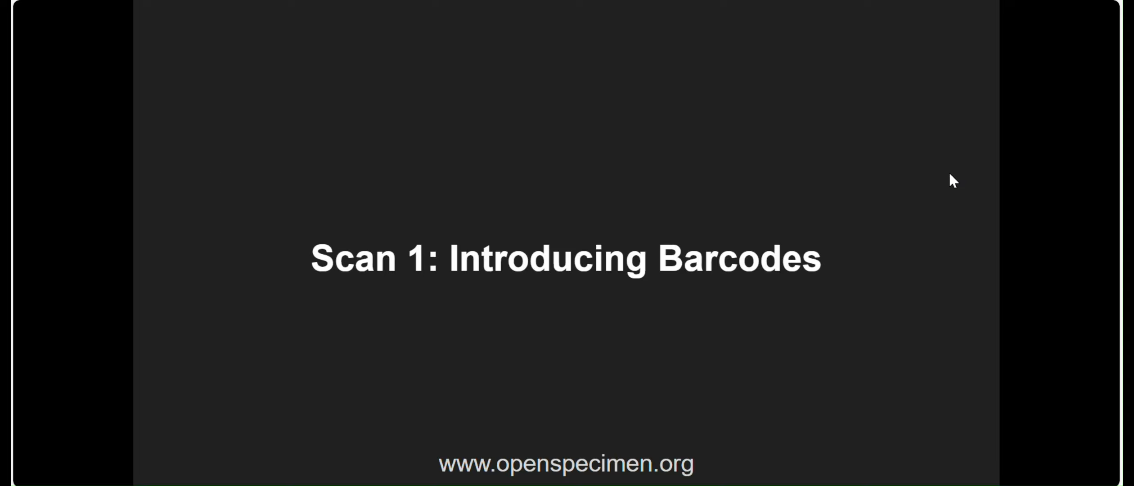
key(Right)
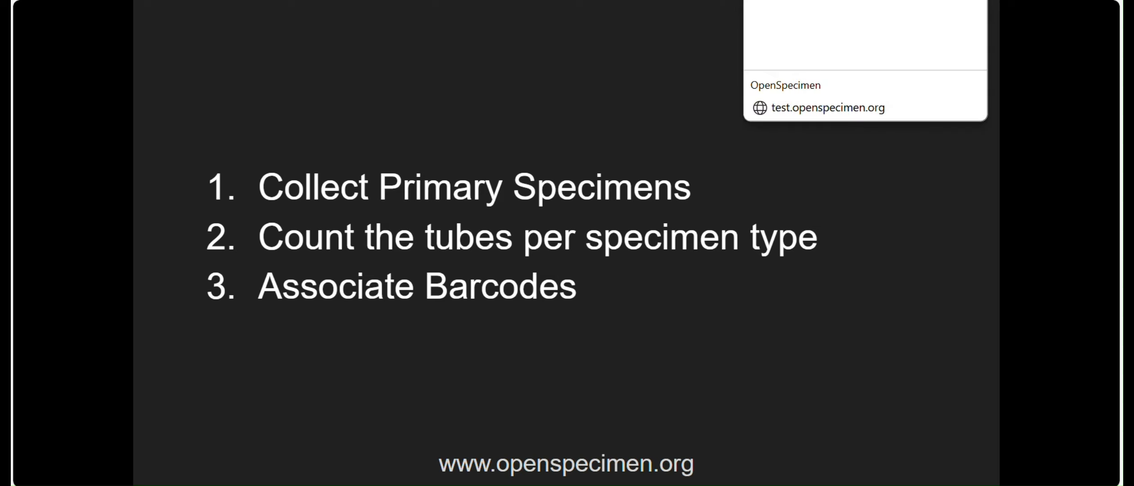
Switch to OpenSpecimen and review the planned specimens listed in the Collection visit 105182.
click(810, 0)
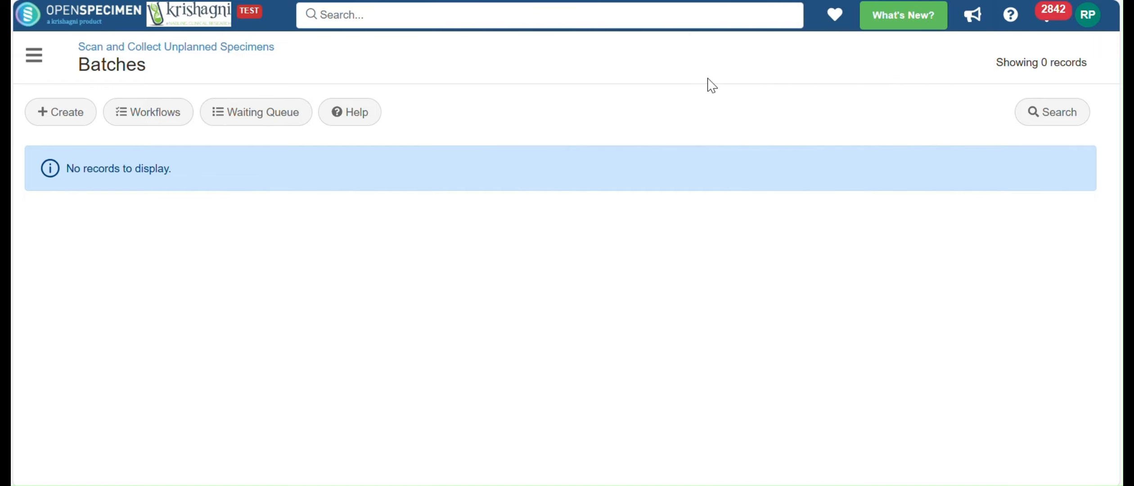
key(ctrl+Tab)
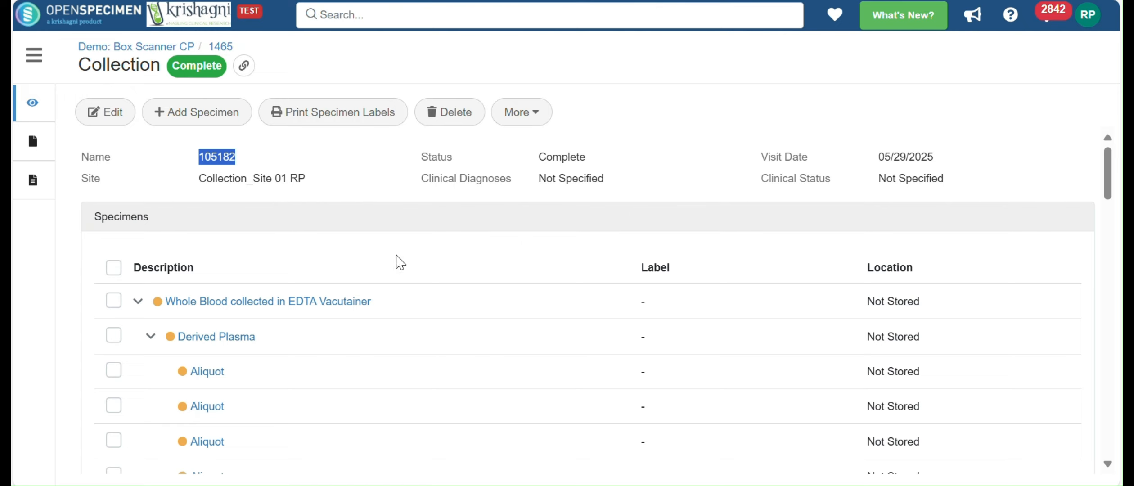
scroll(452, 350, down, 1)
scroll(452, 350, down, 10)
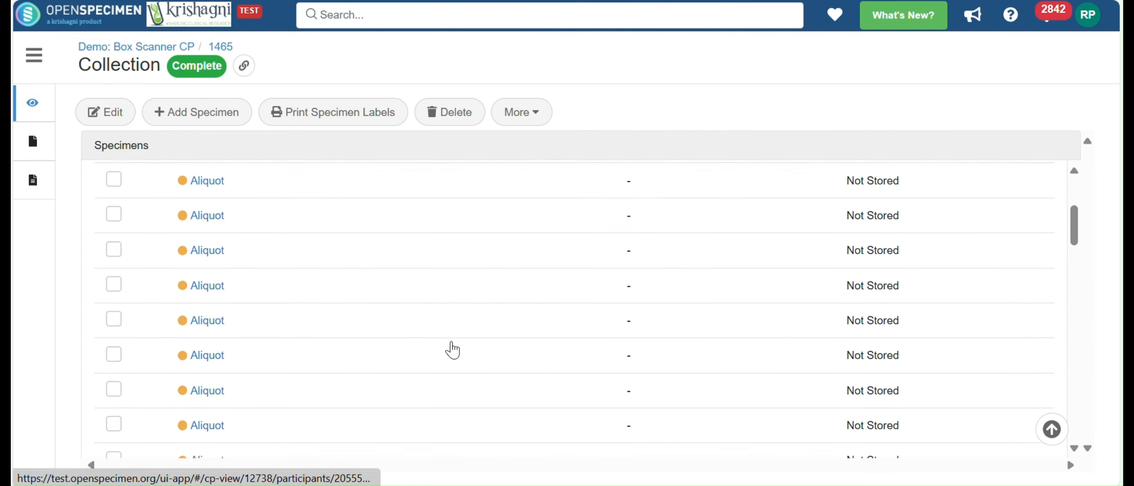
scroll(454, 349, up, 10)
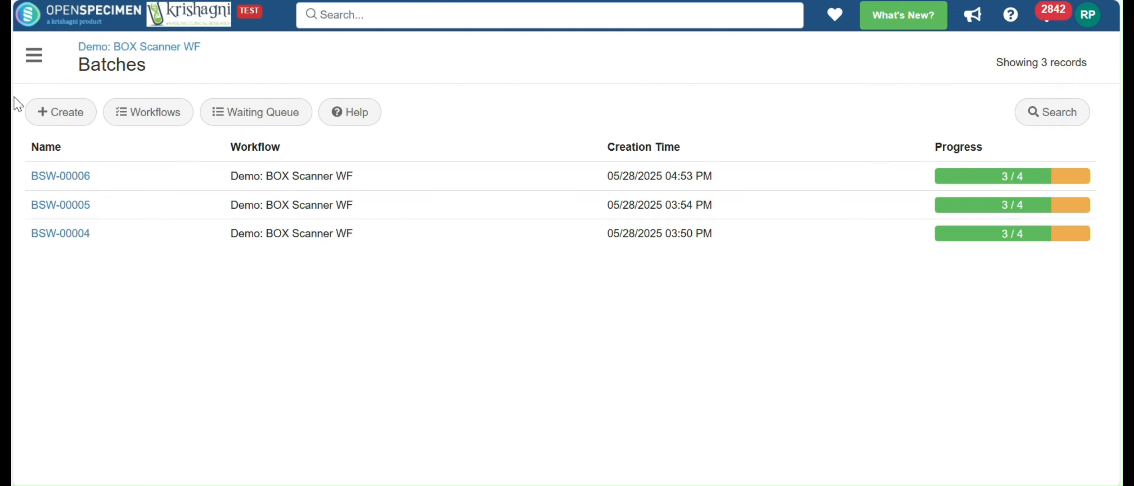
Create a batch in the Demo: BOX Scanner WF workflow with visit 105182 and start it.
click(76, 119)
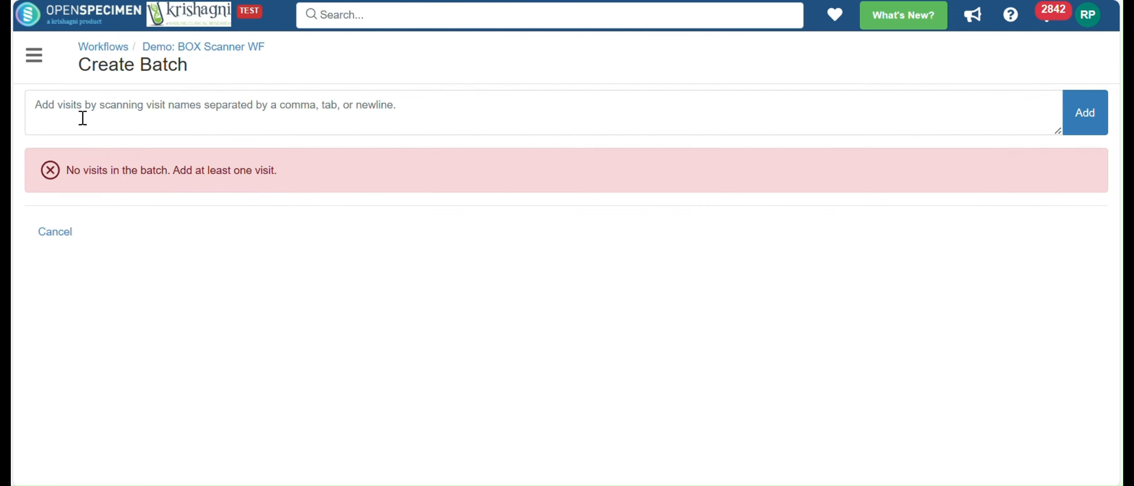
click(126, 126)
text(105182)
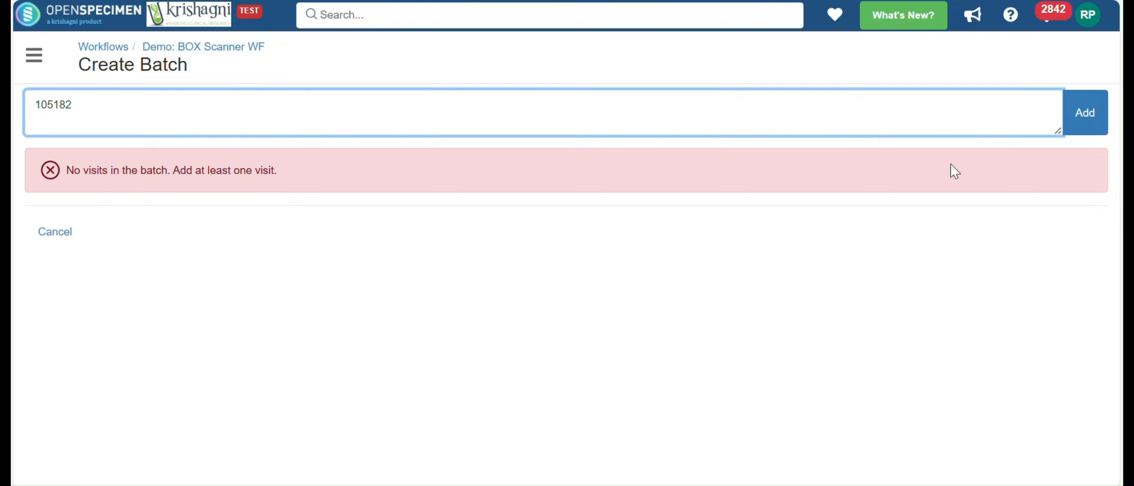
click(1095, 118)
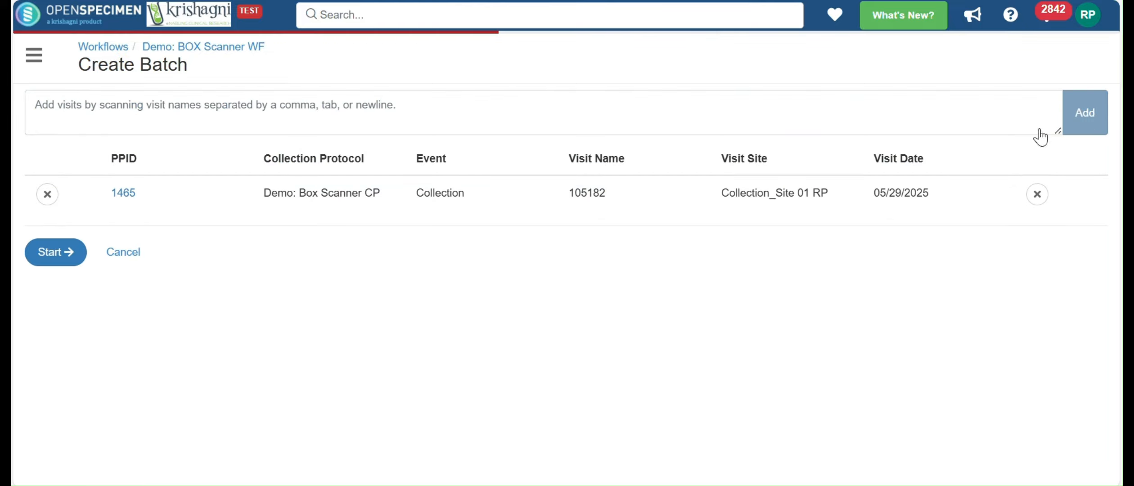
click(79, 253)
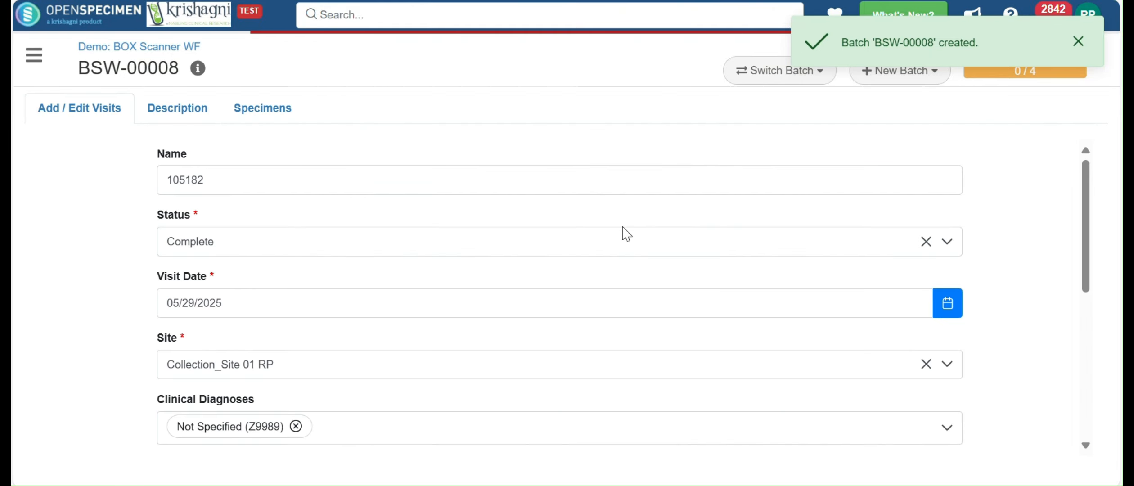
Submit the visit details and the primary specimens, setting the second Whole Blood quantity to 10 ml.
scroll(544, 337, down, 5)
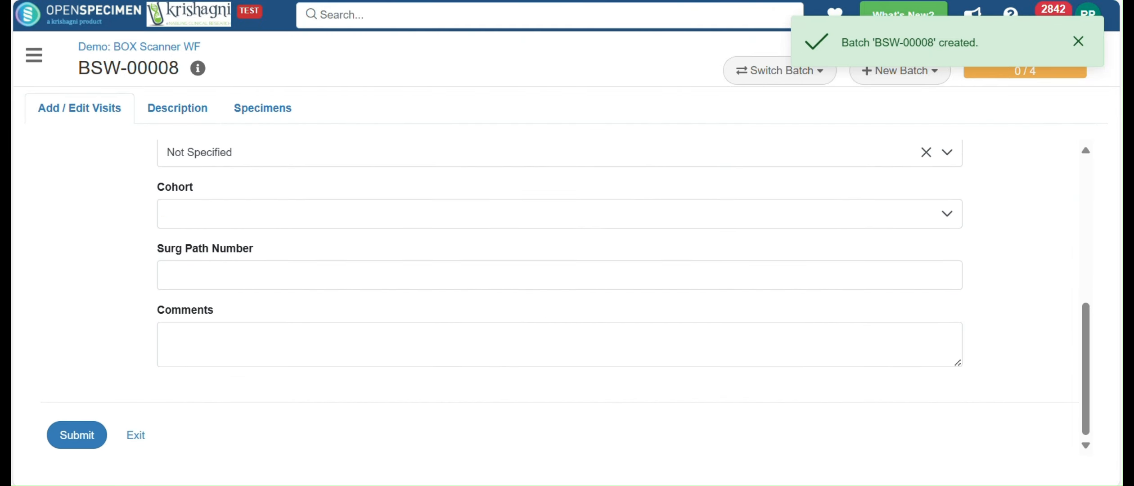
click(74, 439)
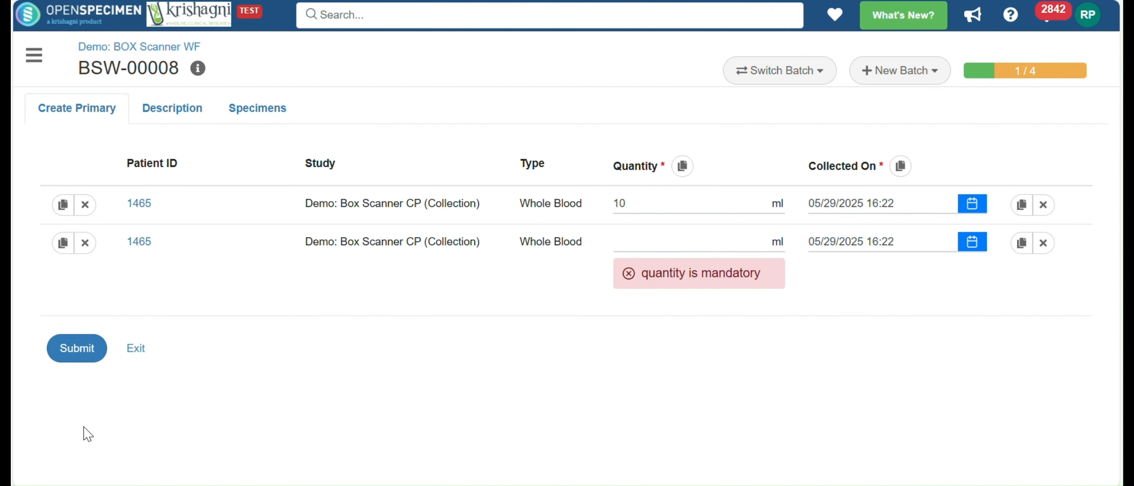
click(692, 249)
text(10)
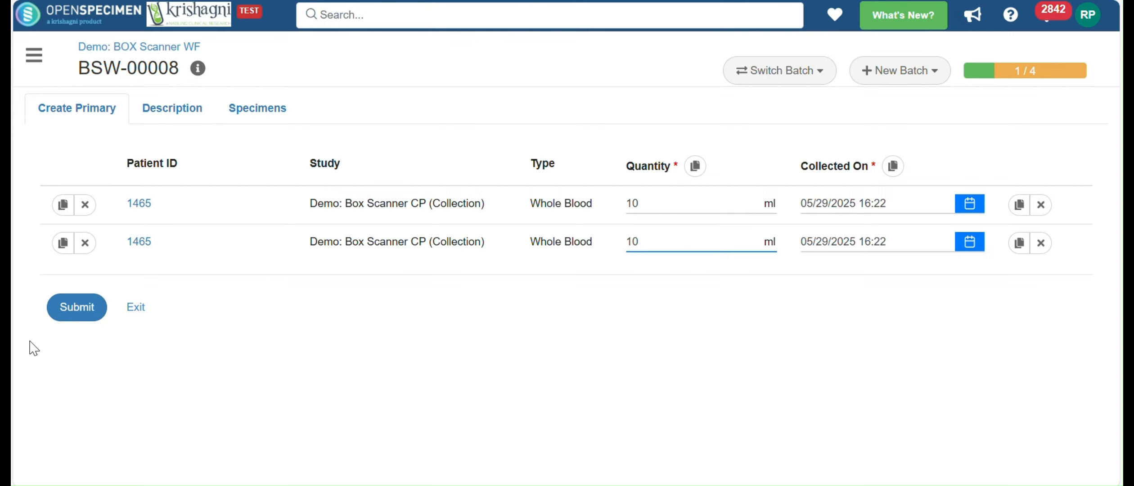
click(81, 296)
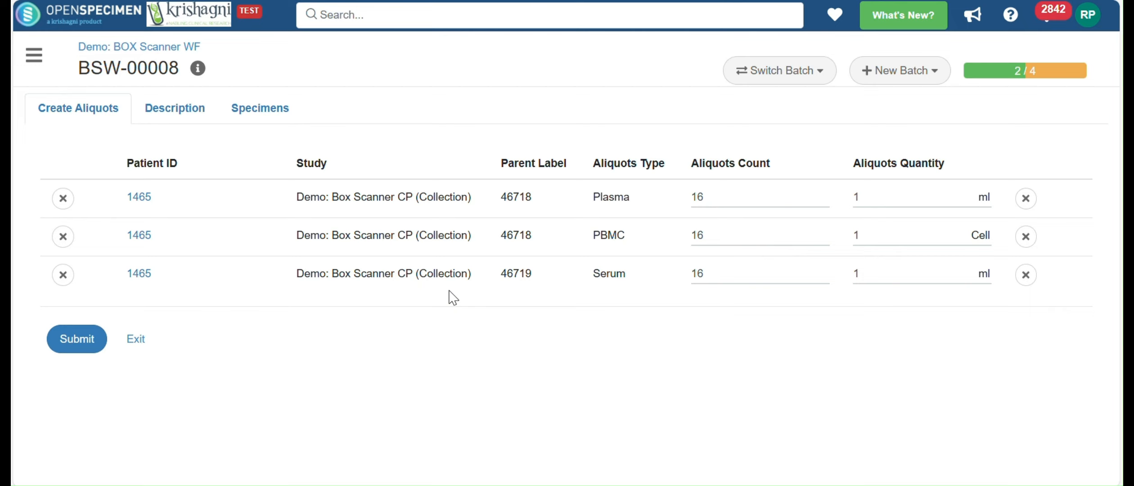
Set the aliquot counts to 12 for Plasma, 12 for PBMC and 14 for Serum, and submit them.
click(751, 201)
key(BackSpace)
text(2)
click(715, 241)
key(BackSpace)
text(2)
click(718, 276)
key(BackSpace)
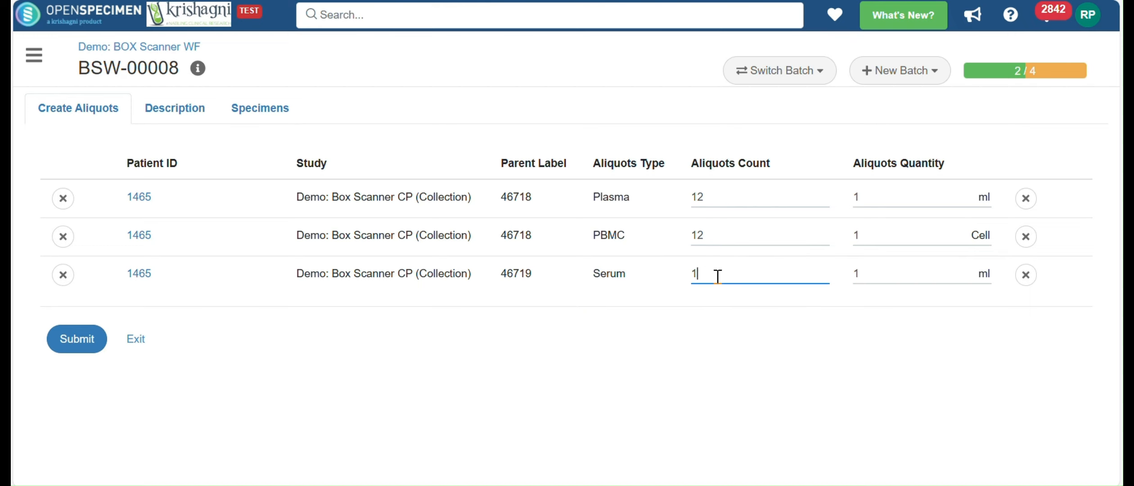
text(4)
click(84, 348)
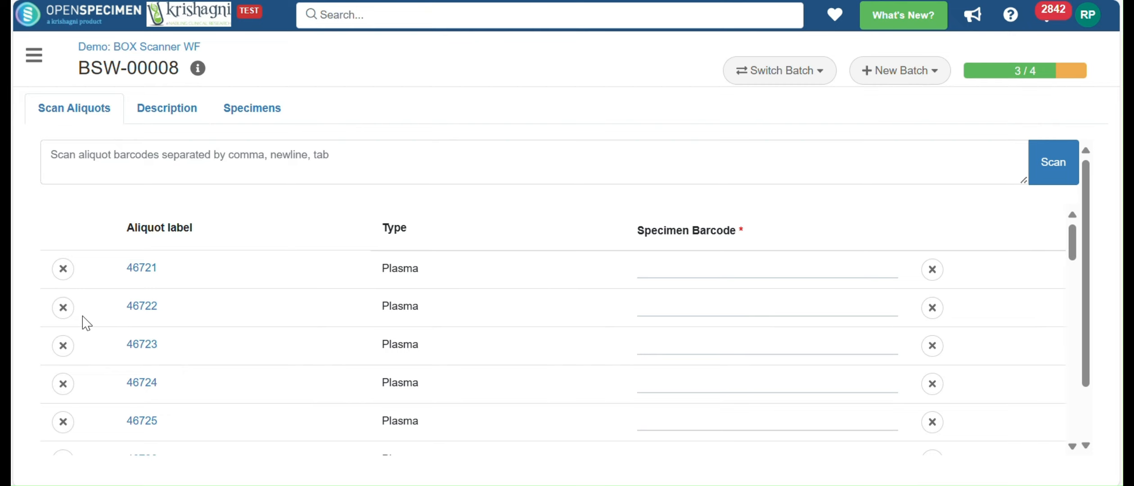
Scan the rack of tubes to fill in the specimen barcodes for the plasma, PBMC and serum aliquots.
click(123, 149)
click(236, 227)
scroll(388, 344, down, 2)
scroll(388, 344, down, 10)
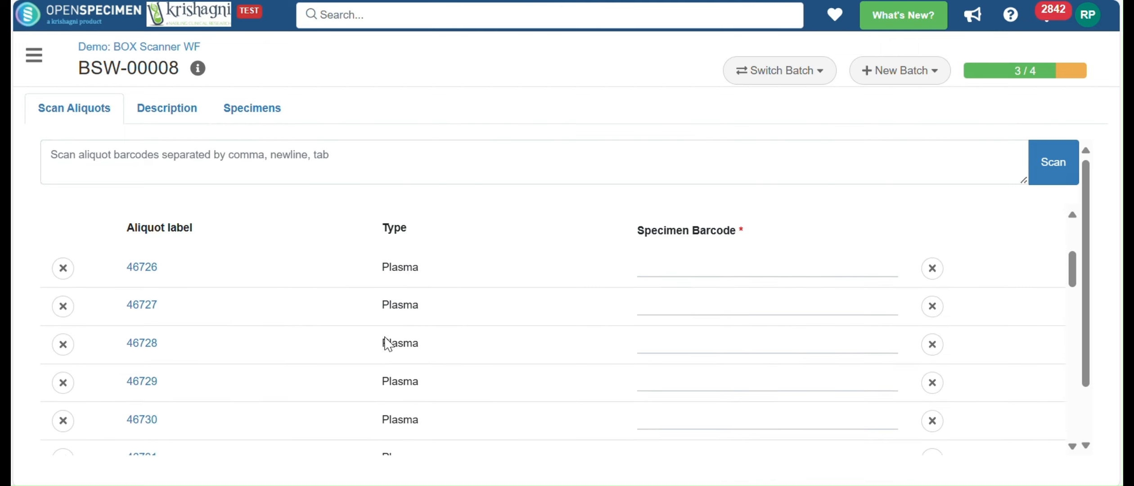
scroll(388, 343, down, 15)
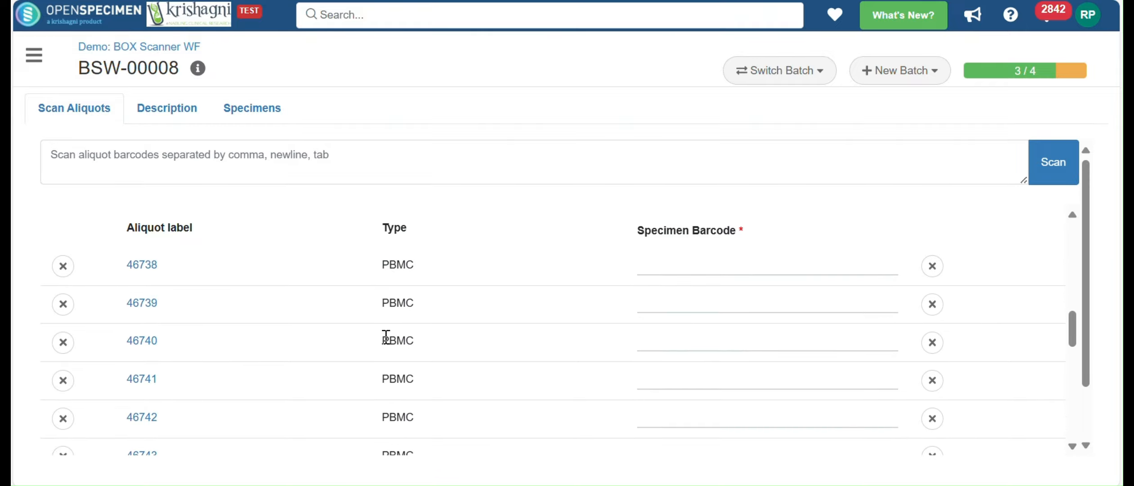
scroll(386, 338, up, 20)
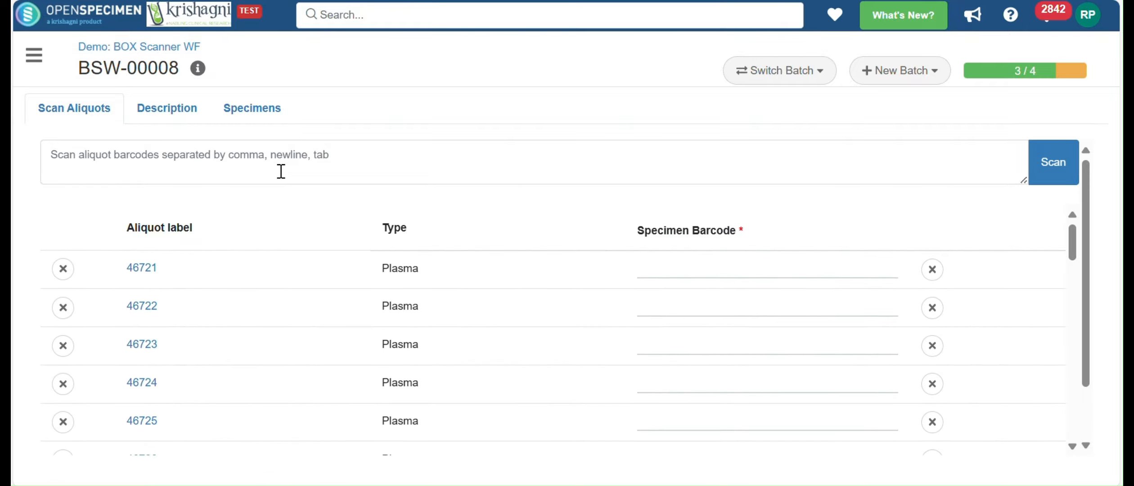
click(1049, 166)
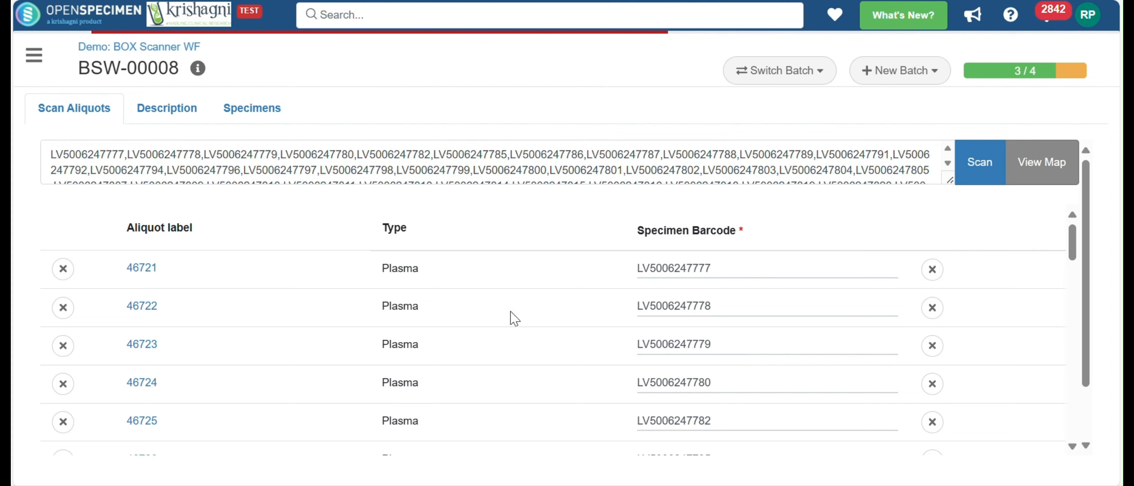
Check the barcodes assigned to the aliquots and submit the scanned aliquots.
scroll(504, 340, down, 2)
scroll(504, 341, down, 6)
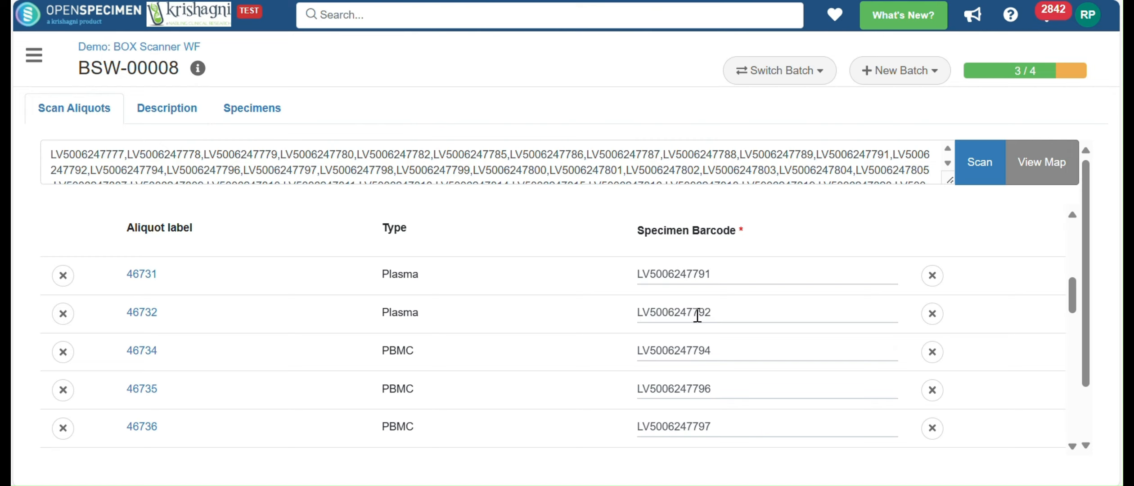
scroll(698, 315, up, 8)
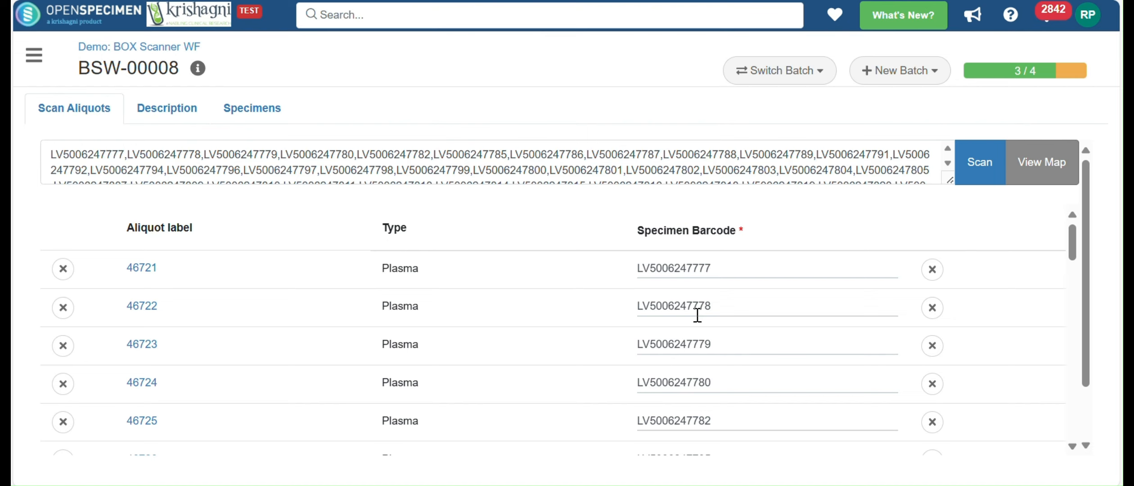
scroll(514, 228, down, 15)
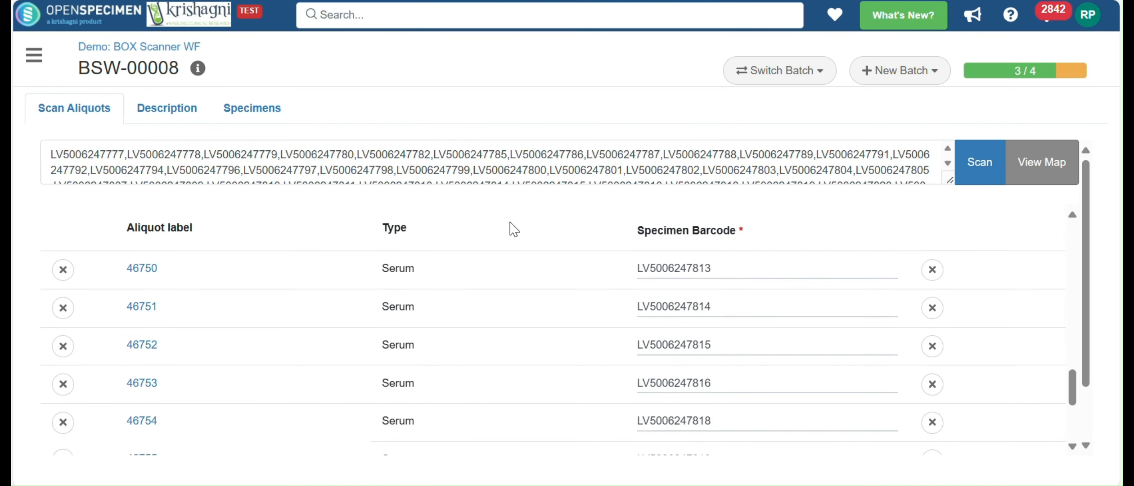
scroll(514, 229, down, 5)
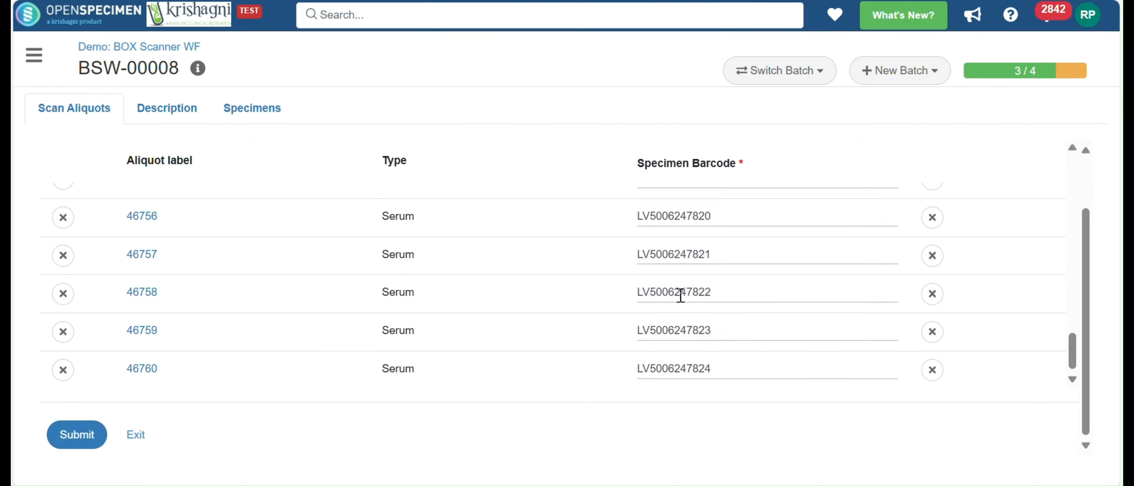
click(80, 432)
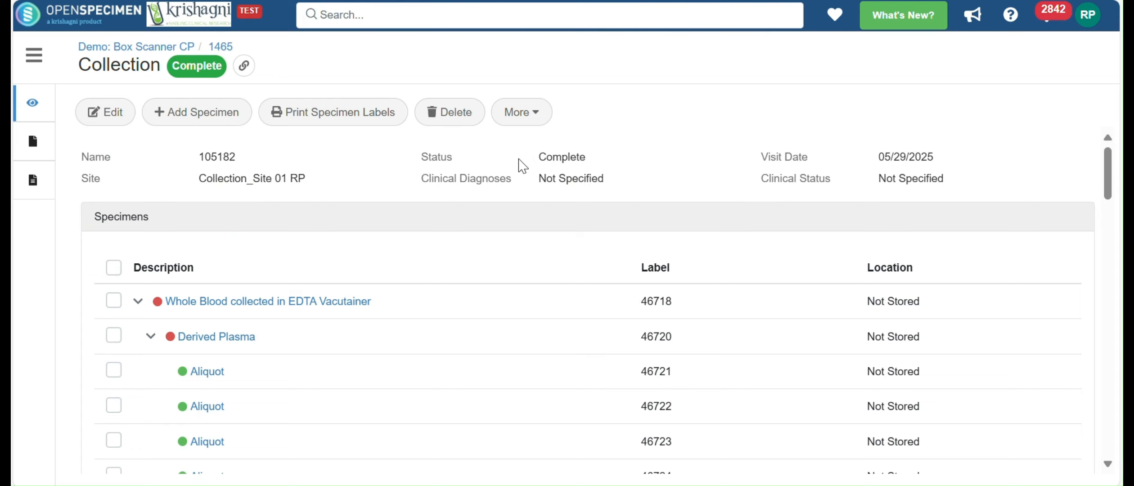
Examine the labels and collection status of the plasma, PBMC and serum aliquots in the Collection visit.
scroll(435, 355, down, 2)
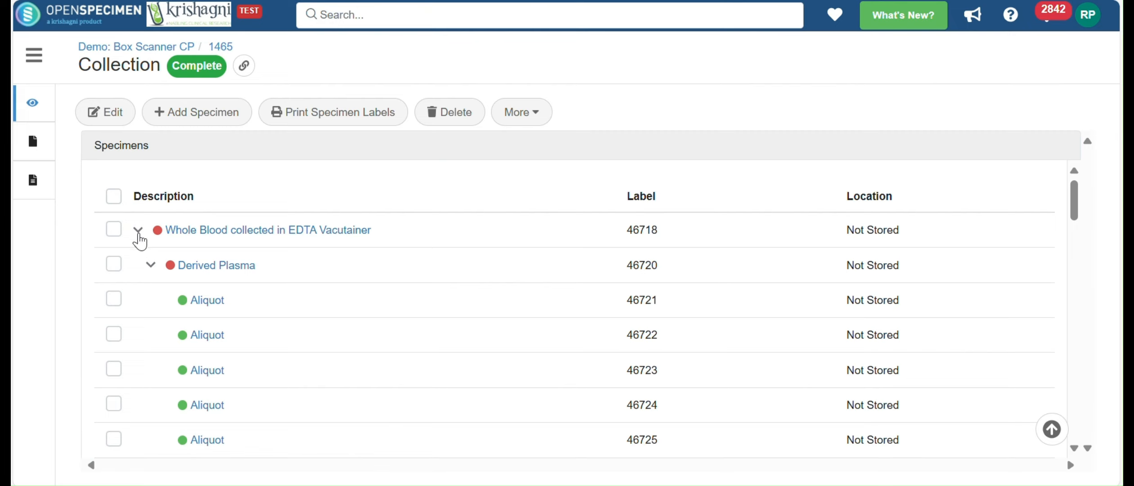
scroll(310, 363, down, 1)
scroll(311, 363, down, 10)
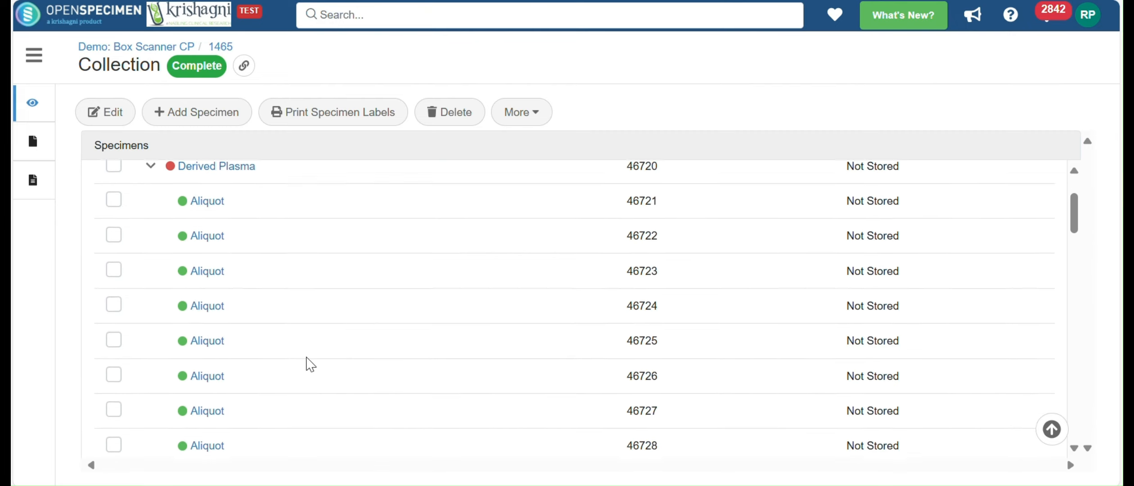
scroll(306, 360, up, 3)
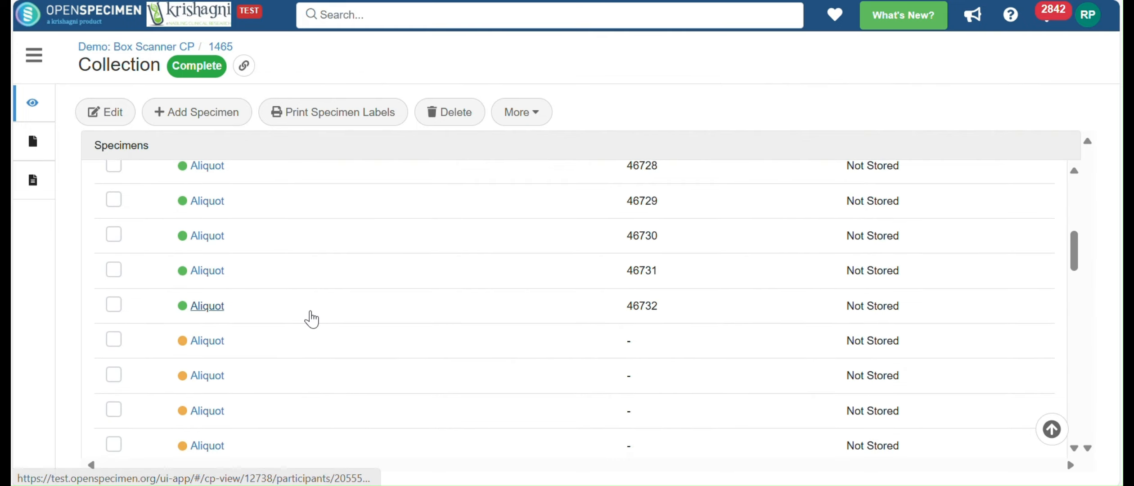
scroll(309, 317, down, 3)
scroll(311, 318, down, 4)
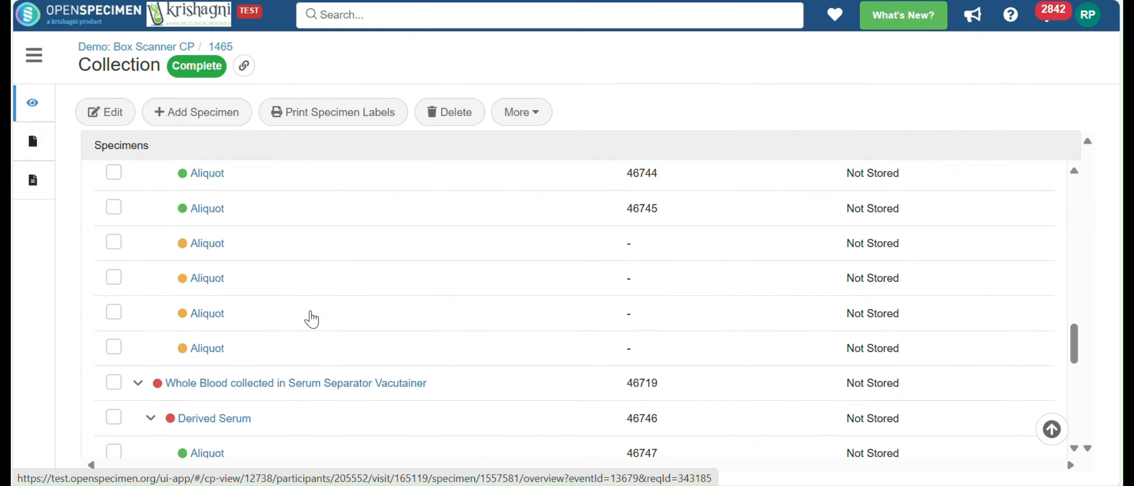
scroll(312, 318, down, 3)
scroll(312, 319, down, 2)
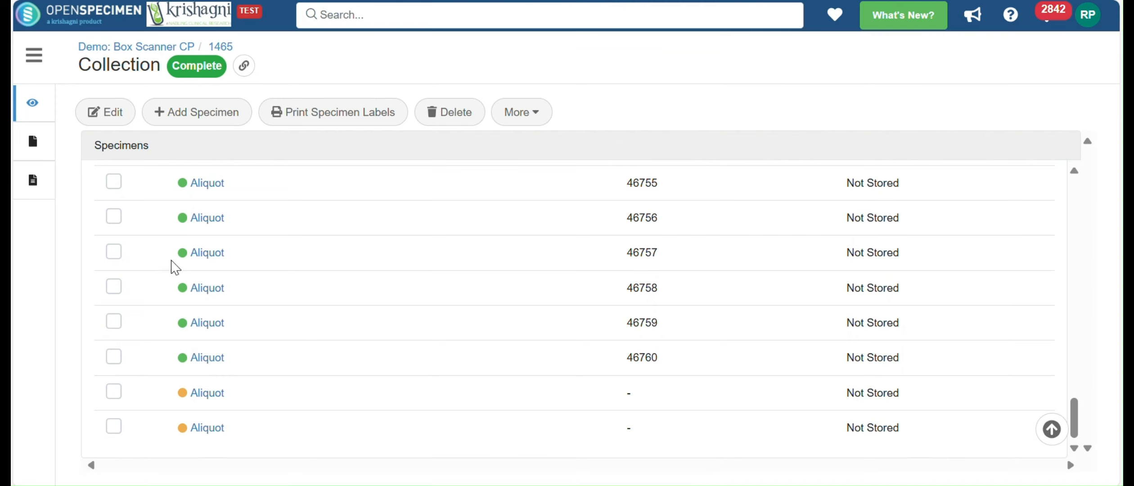
View the details of serum aliquot 46757 and its parent specimen, ending back at the Collection visit.
click(207, 254)
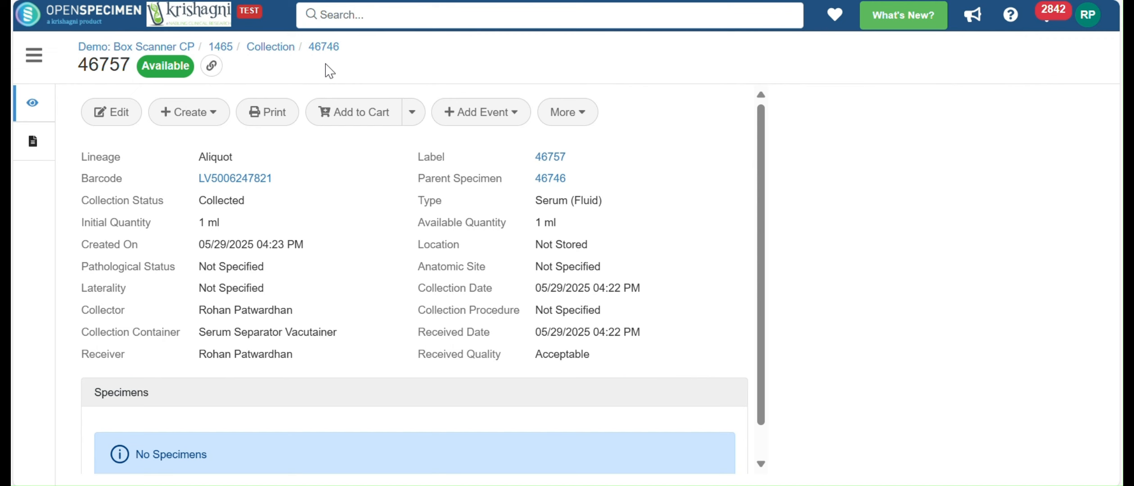
click(320, 48)
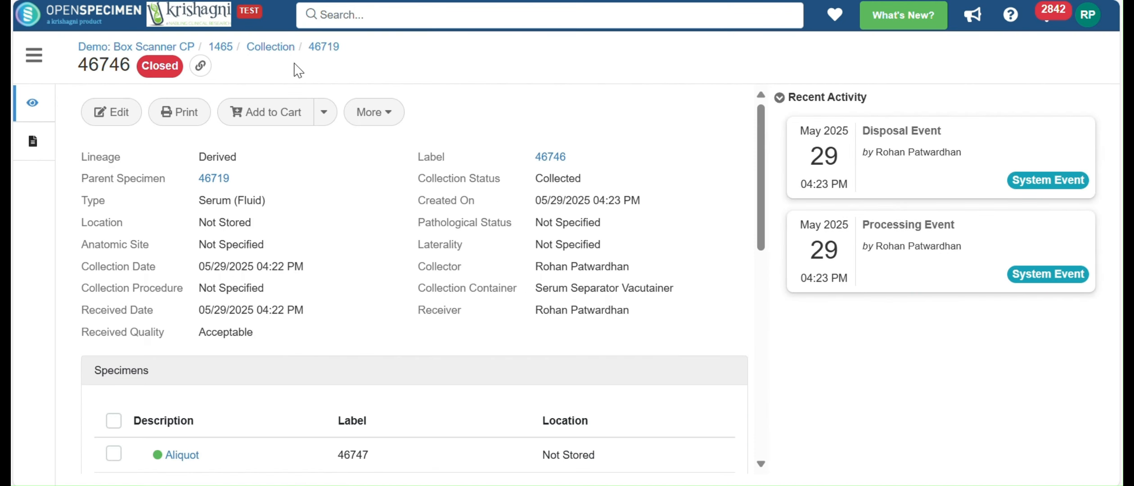
click(285, 48)
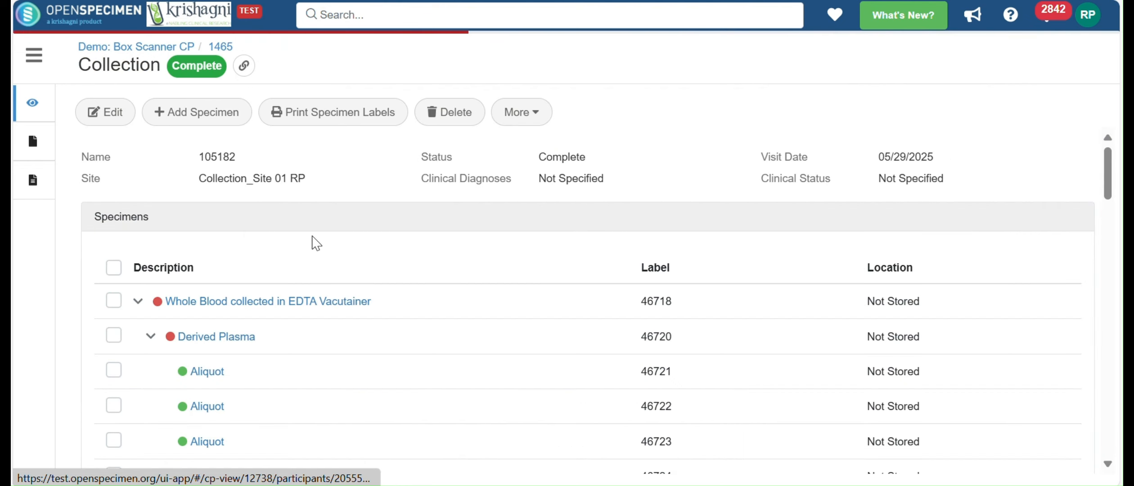